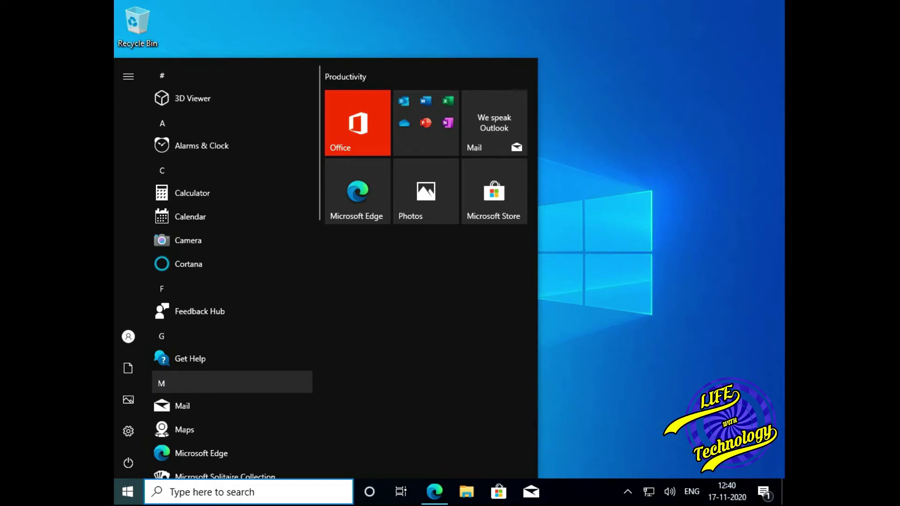
# Open Microsoft Store, start the account sign-in, and choose to create a new Microsoft account.
pyautogui.click(618, 387)
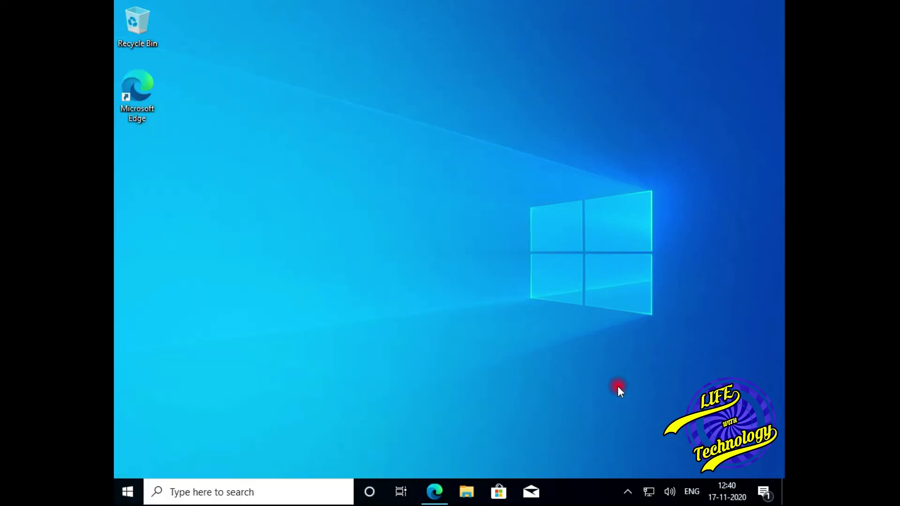
pyautogui.click(498, 492)
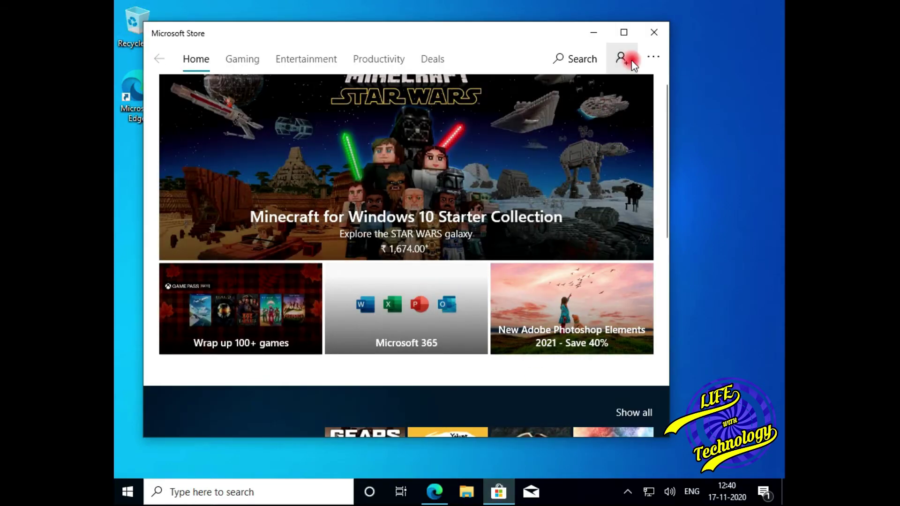
pyautogui.click(621, 58)
pyautogui.click(616, 93)
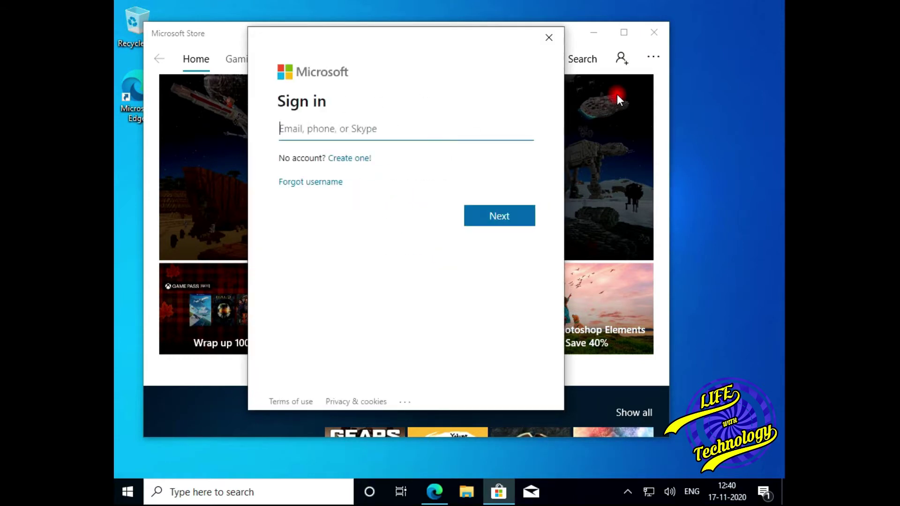
pyautogui.click(365, 159)
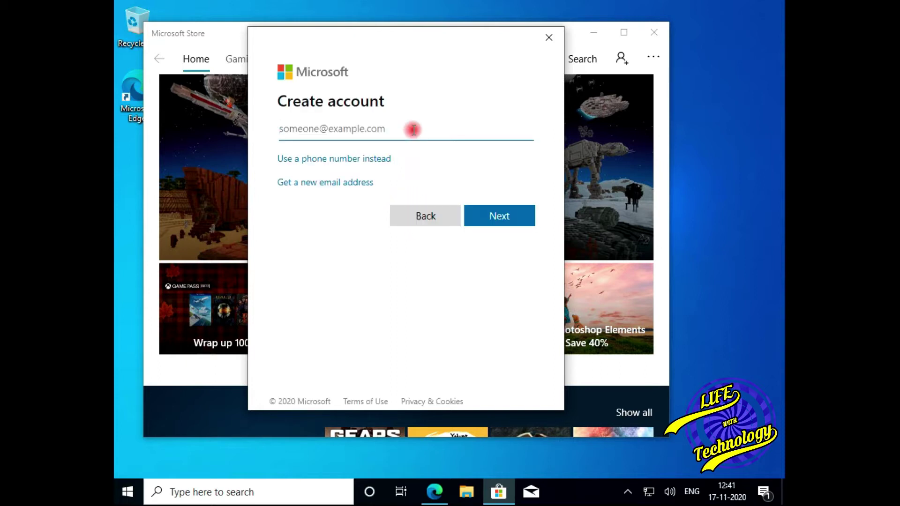
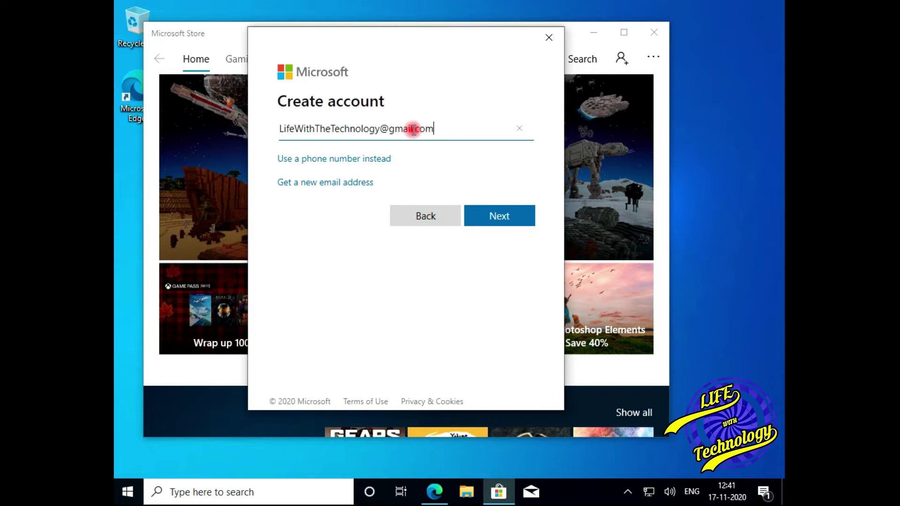
# Submit the new account's email and password, then fill in the first and last names.
pyautogui.click(518, 220)
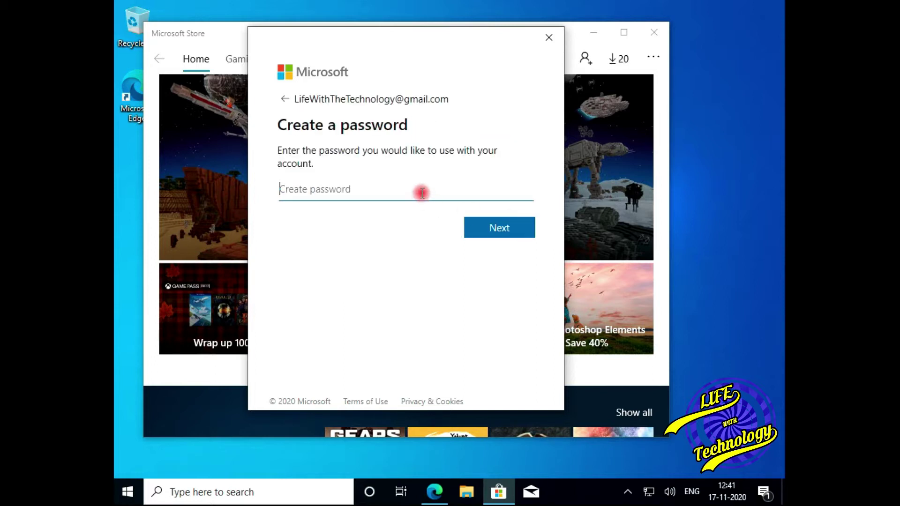
pyautogui.write('a')
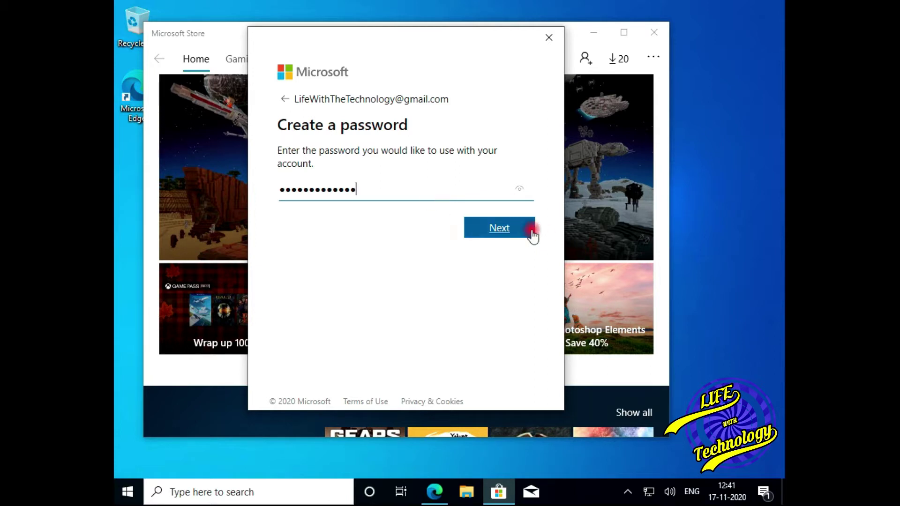
pyautogui.click(499, 227)
pyautogui.click(422, 180)
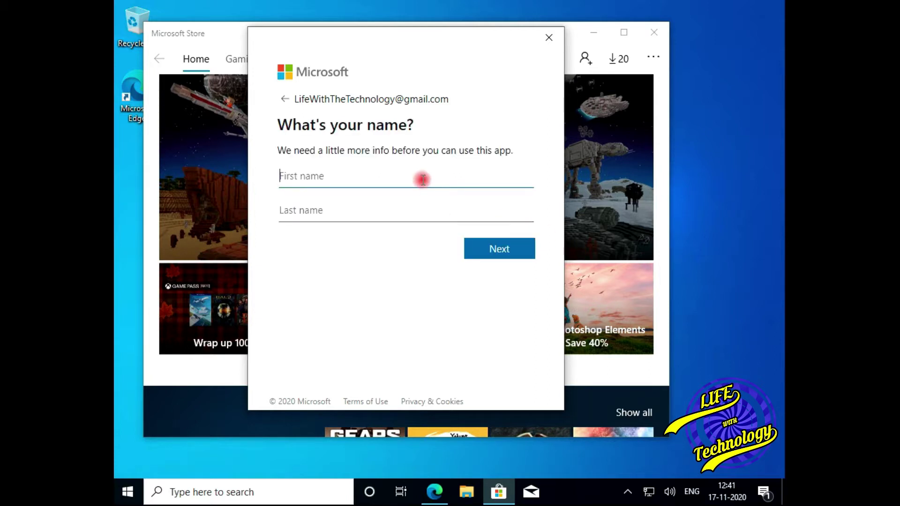
pyautogui.write('Sushil')
pyautogui.press('Tab')
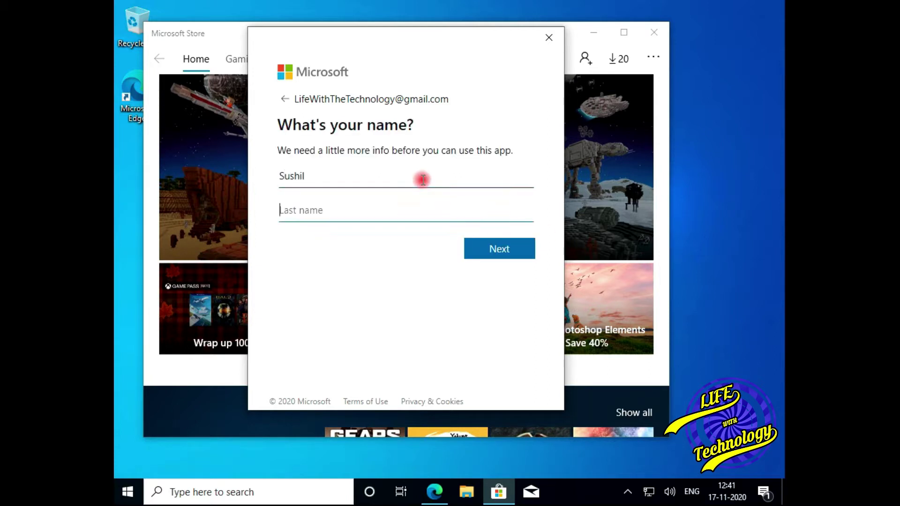
pyautogui.write('T')
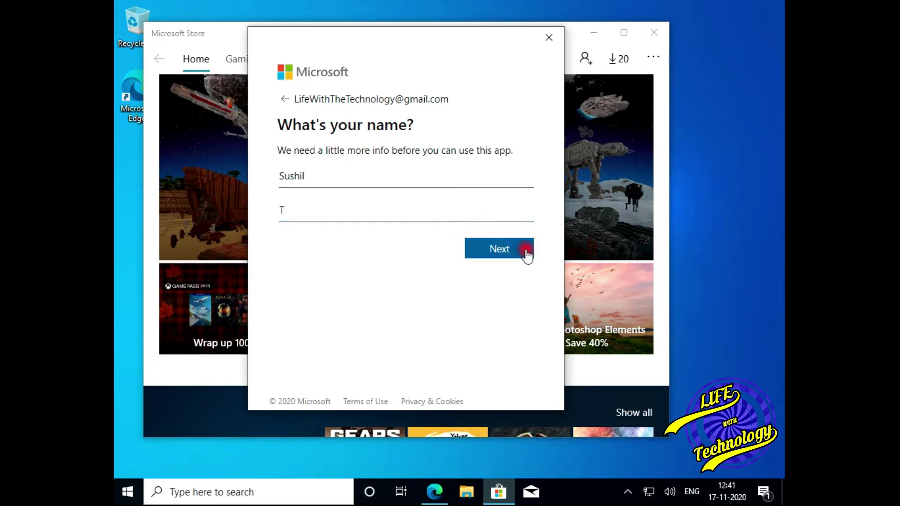
# Submit the name and set the birth date to February 11 with the chosen year.
pyautogui.click(520, 249)
pyautogui.click(317, 238)
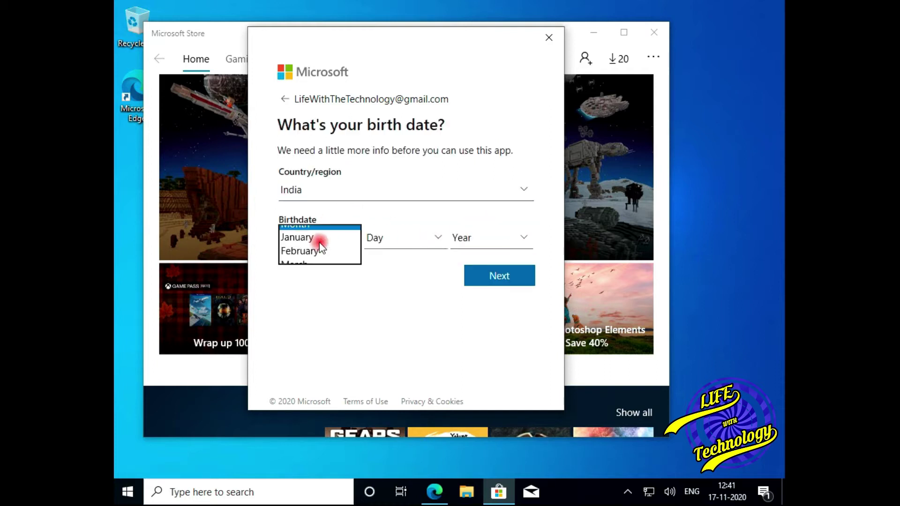
pyautogui.click(317, 248)
pyautogui.click(404, 237)
pyautogui.click(374, 213)
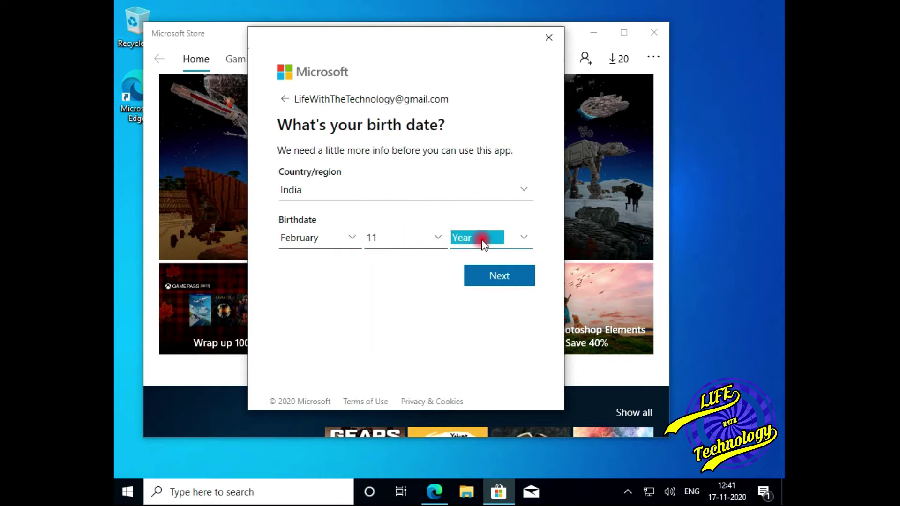
pyautogui.click(489, 237)
pyautogui.scroll(-5, 492, 296)
pyautogui.click(485, 347)
pyautogui.click(530, 281)
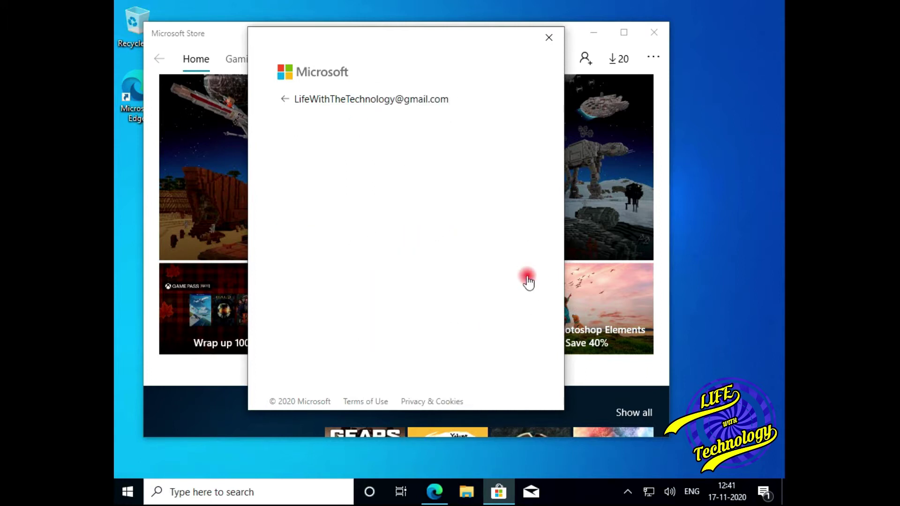
# Open the Microsoft verification email in the Gmail inbox in Edge.
pyautogui.click(348, 204)
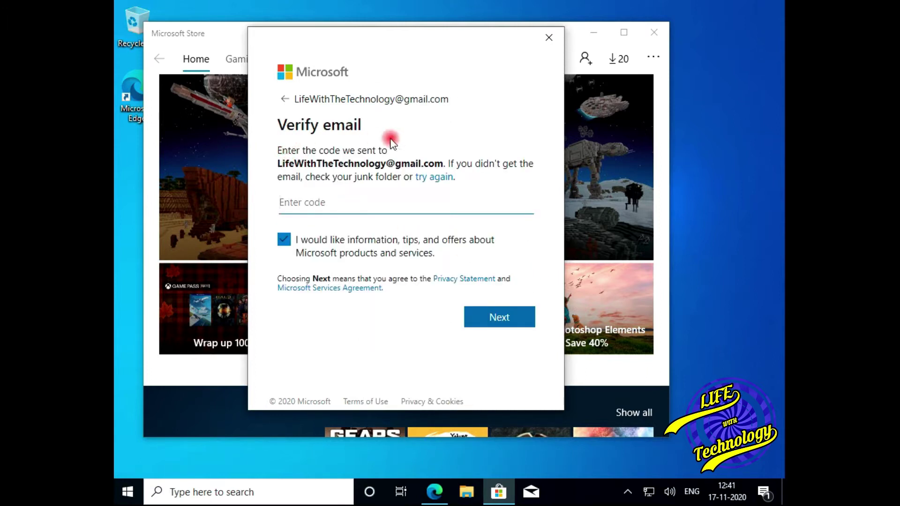
pyautogui.click(435, 492)
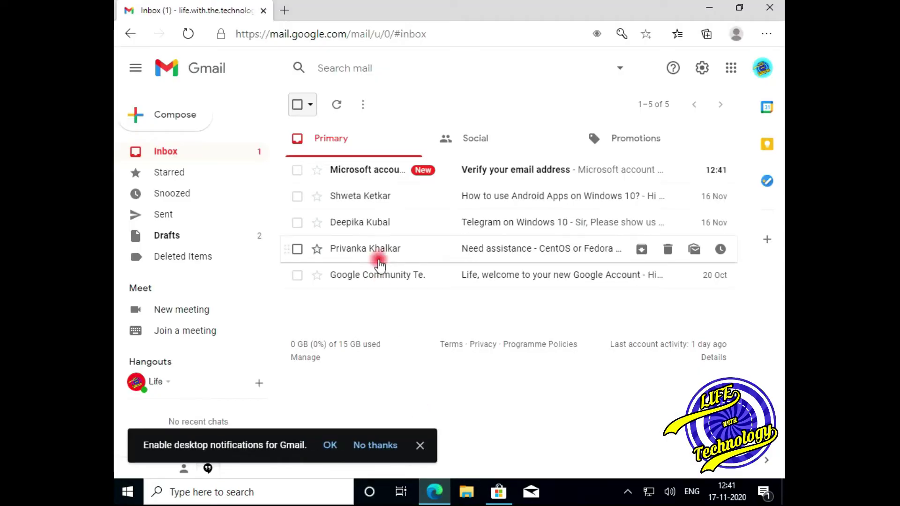
pyautogui.click(524, 170)
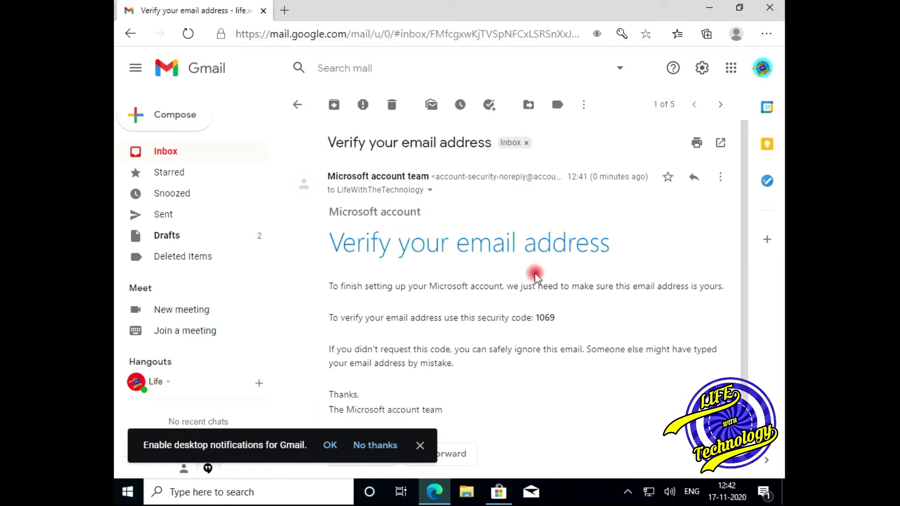
# Enter the emailed verification code in the Store dialog and finish the account setup.
pyautogui.click(716, 11)
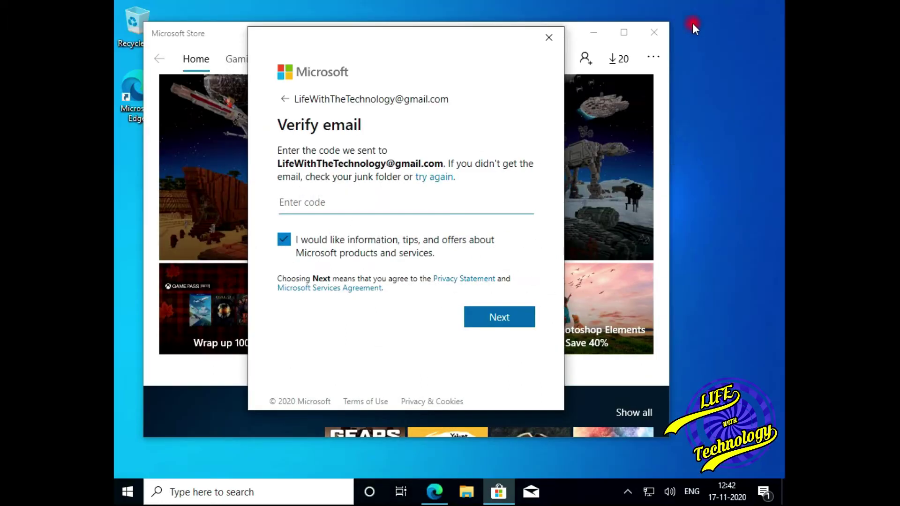
pyautogui.click(524, 317)
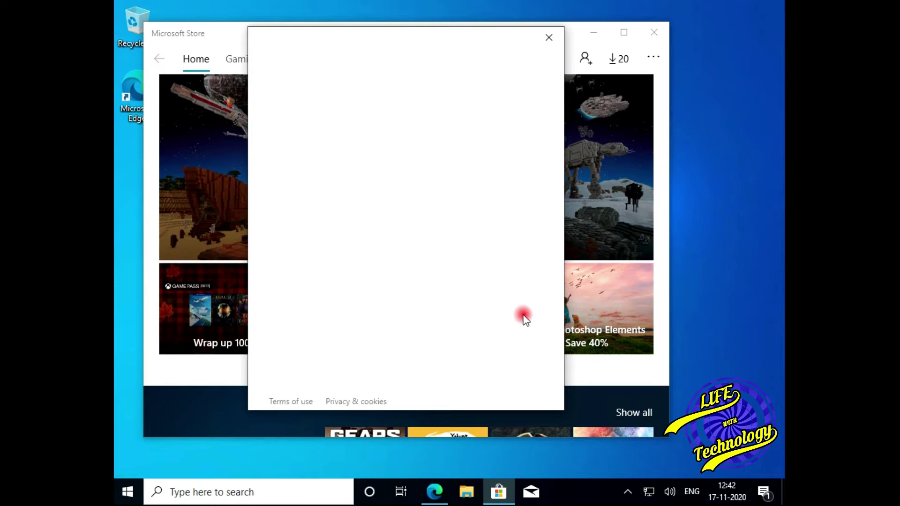
pyautogui.click(519, 261)
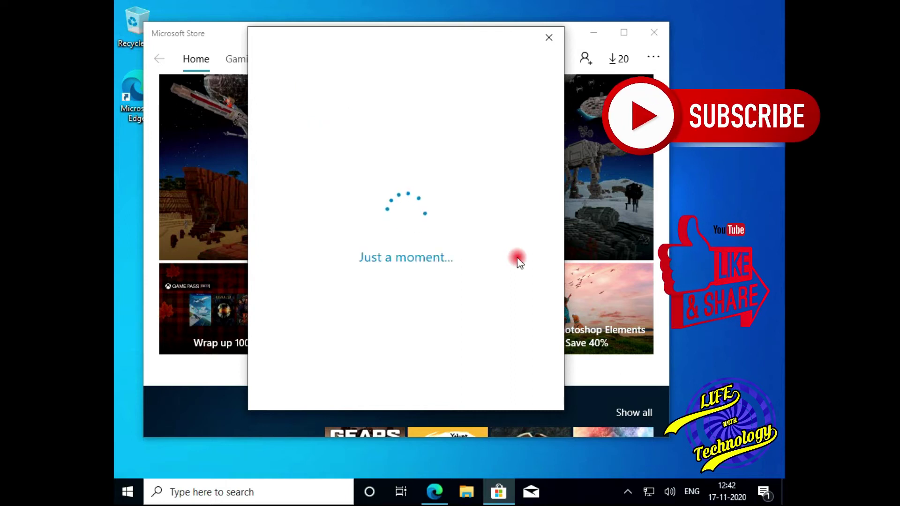
pyautogui.click(546, 59)
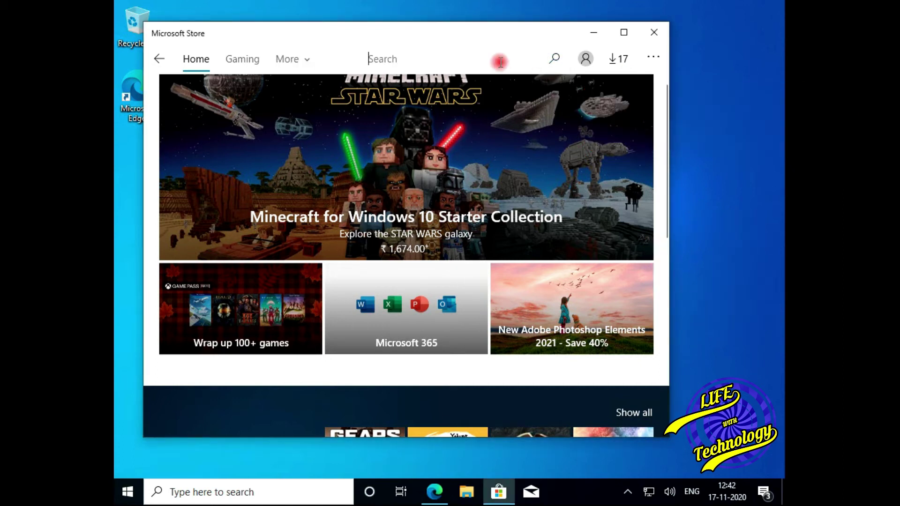
pyautogui.write('Telegra')
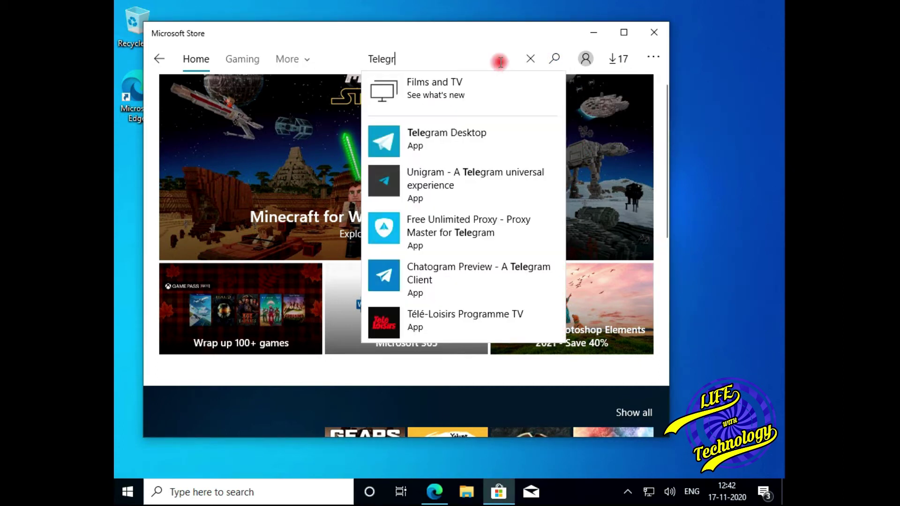
pyautogui.write('m')
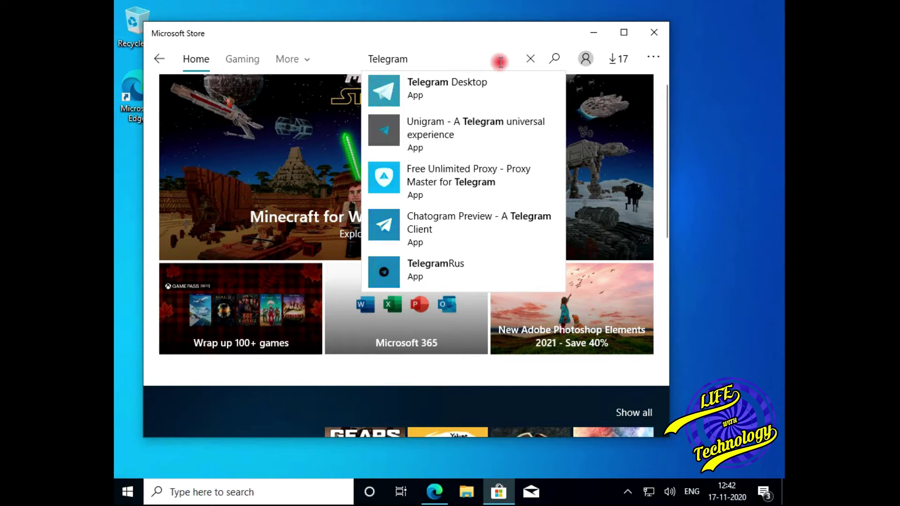
# Install Telegram Desktop from its Store page, then minimize the Store window.
pyautogui.click(509, 85)
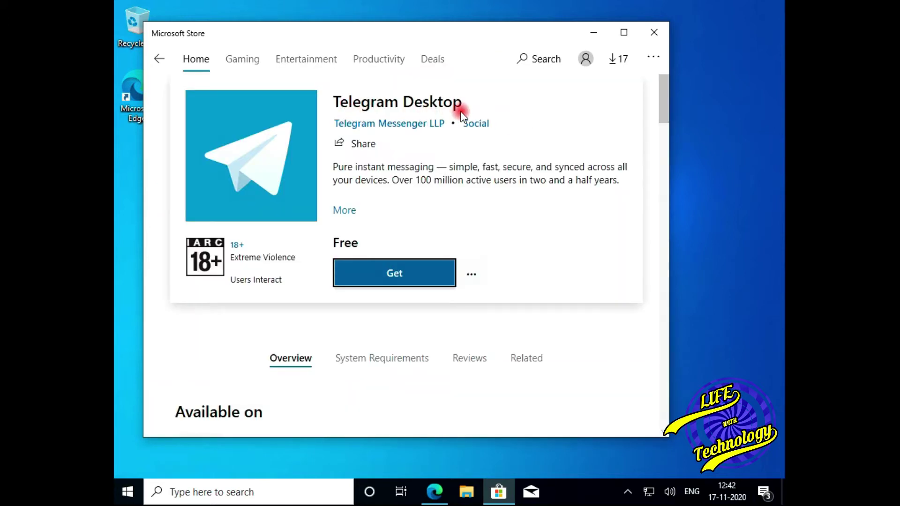
pyautogui.click(440, 277)
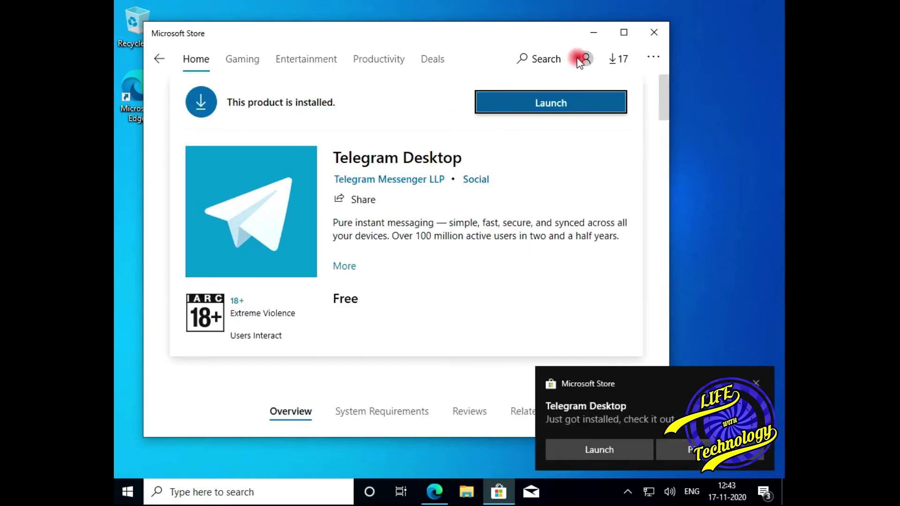
pyautogui.click(594, 33)
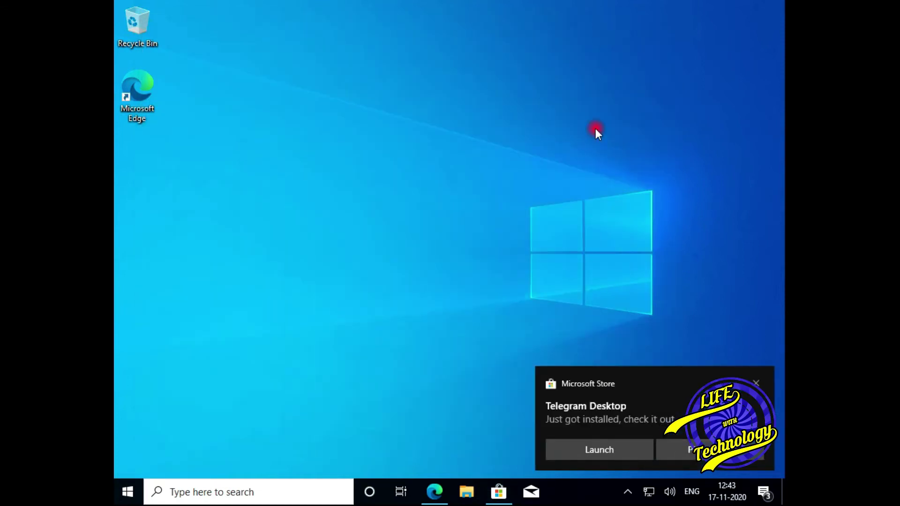
# Launch Telegram, submit the phone number, and request the activation code by SMS.
pyautogui.click(627, 450)
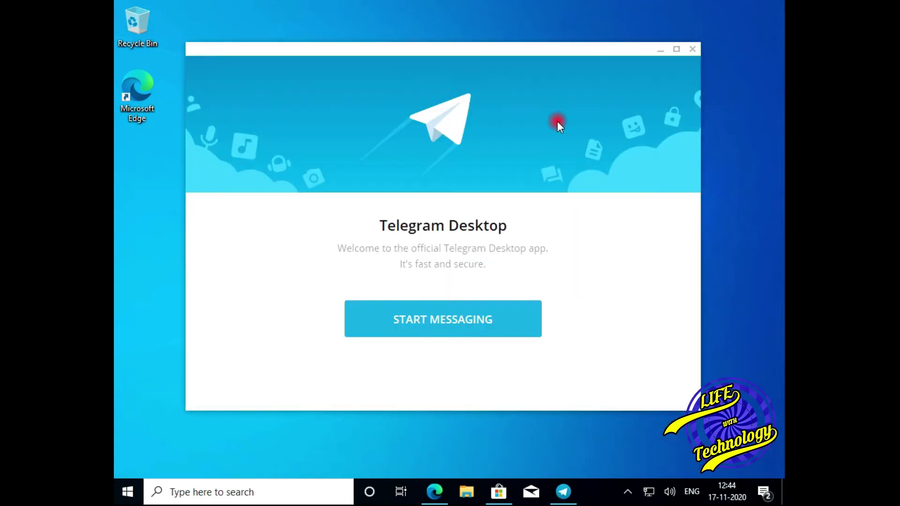
pyautogui.click(516, 322)
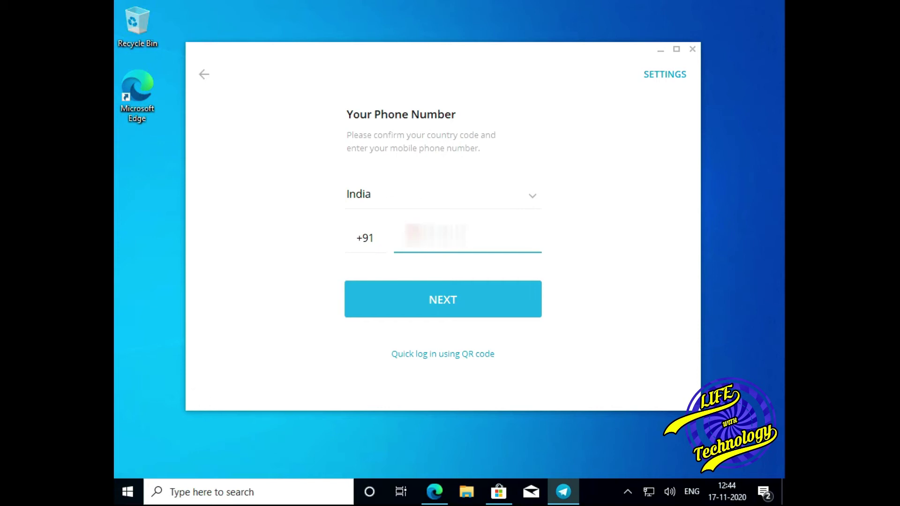
pyautogui.click(460, 297)
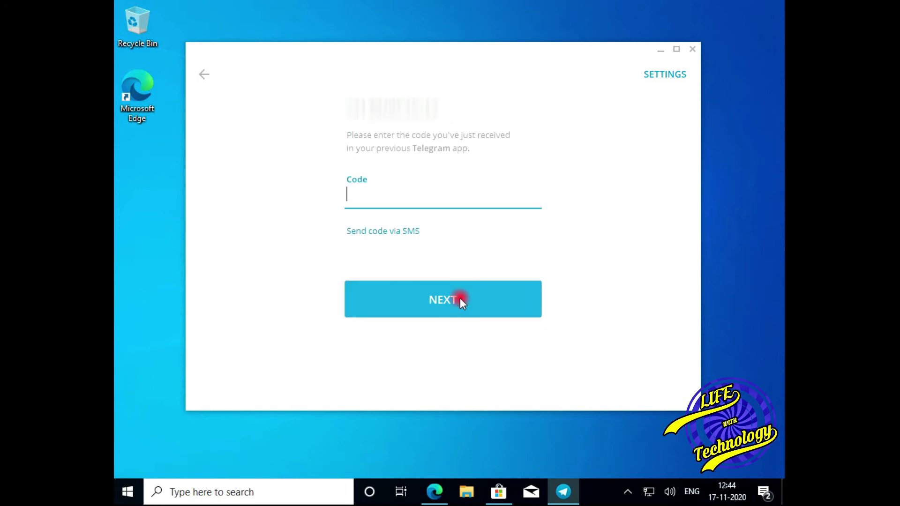
pyautogui.click(412, 232)
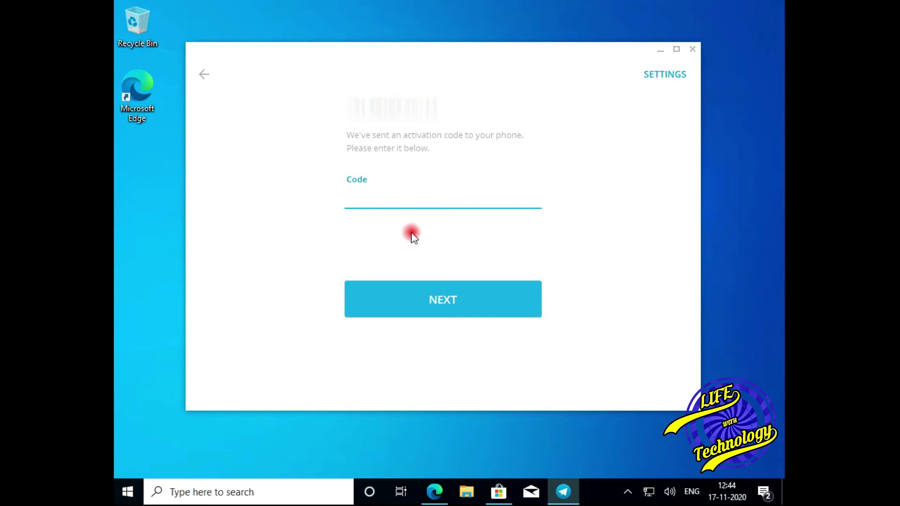
pyautogui.click(407, 195)
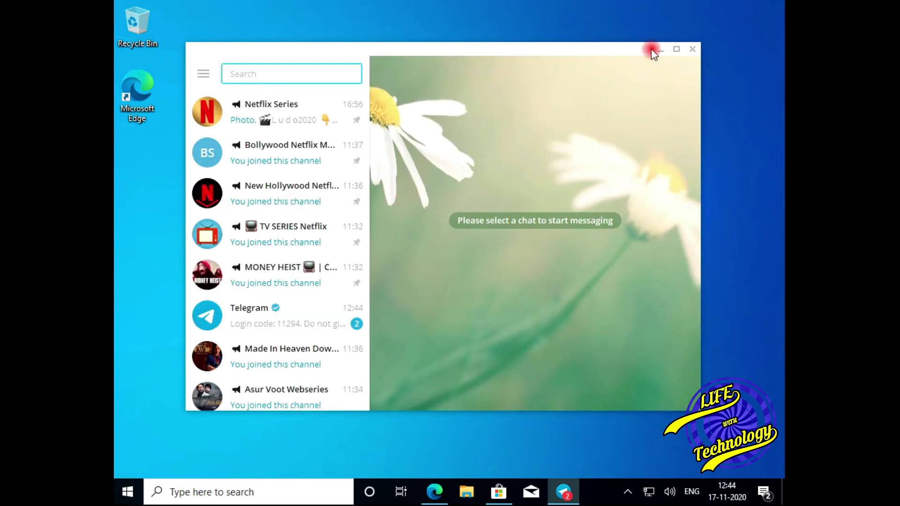
# Maximize Telegram, open Ratched Netflix Series Download, and download the 490.6 MB Ratched S01E01.
pyautogui.click(677, 49)
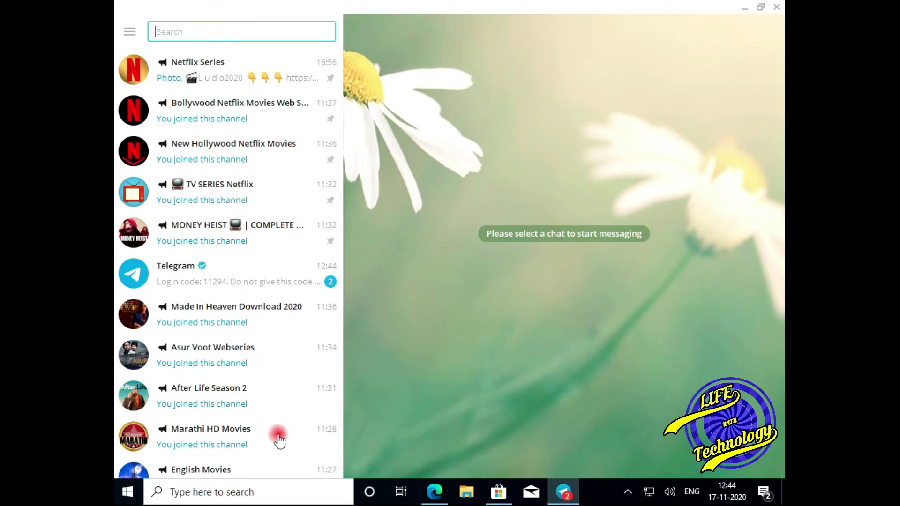
pyautogui.scroll(-2, 274, 436)
pyautogui.scroll(-1, 274, 436)
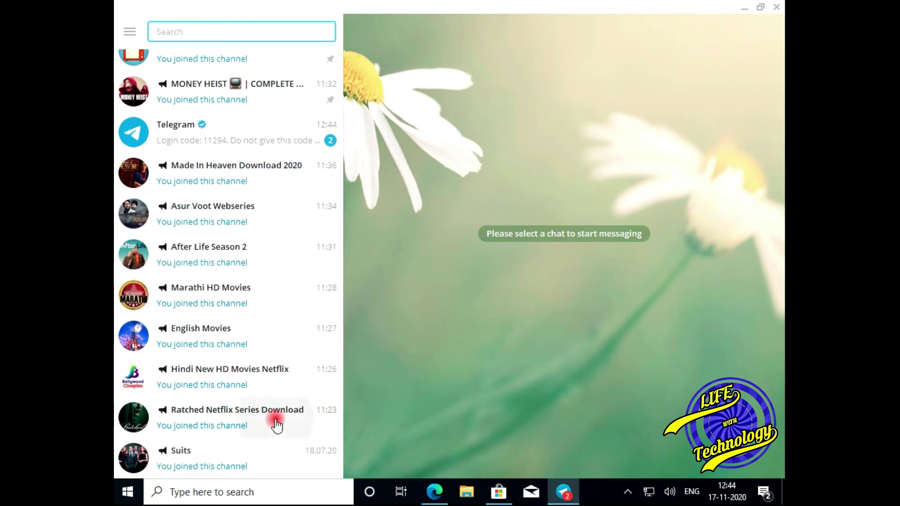
pyautogui.click(274, 418)
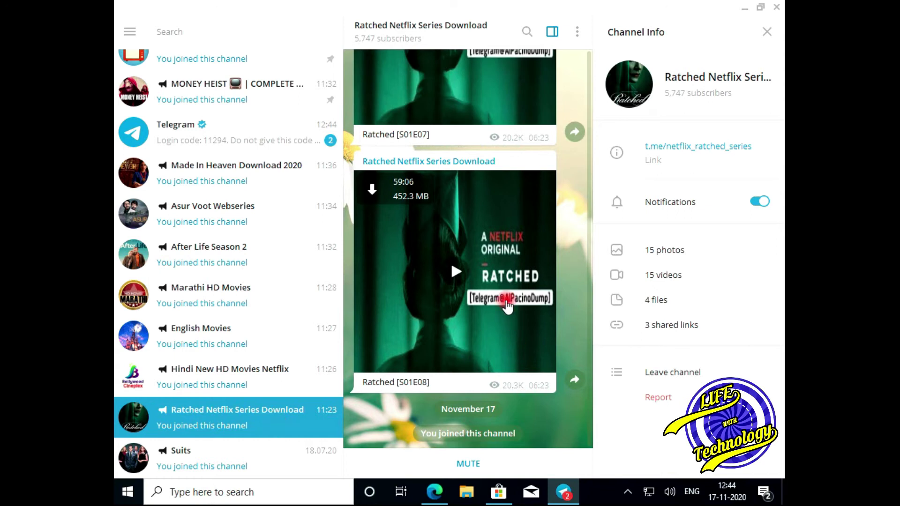
pyautogui.scroll(3, 506, 309)
pyautogui.scroll(3, 506, 310)
pyautogui.scroll(2, 506, 304)
pyautogui.scroll(4, 506, 304)
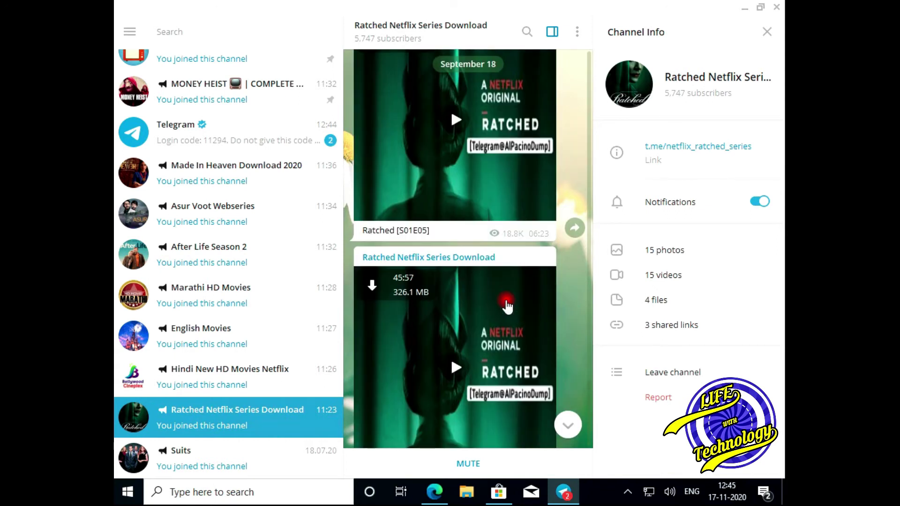
pyautogui.scroll(2, 506, 304)
pyautogui.scroll(3, 506, 304)
pyautogui.scroll(2, 506, 303)
pyautogui.scroll(3, 506, 303)
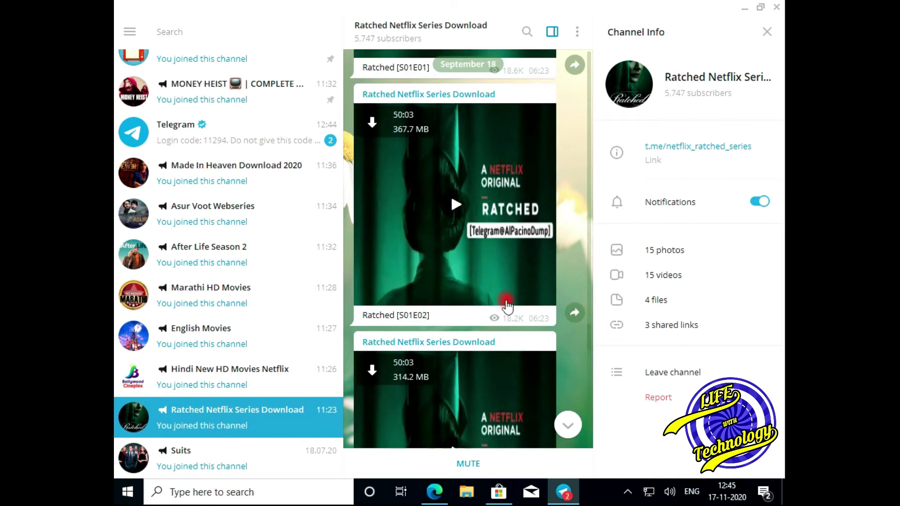
pyautogui.scroll(3, 506, 304)
pyautogui.scroll(3, 450, 310)
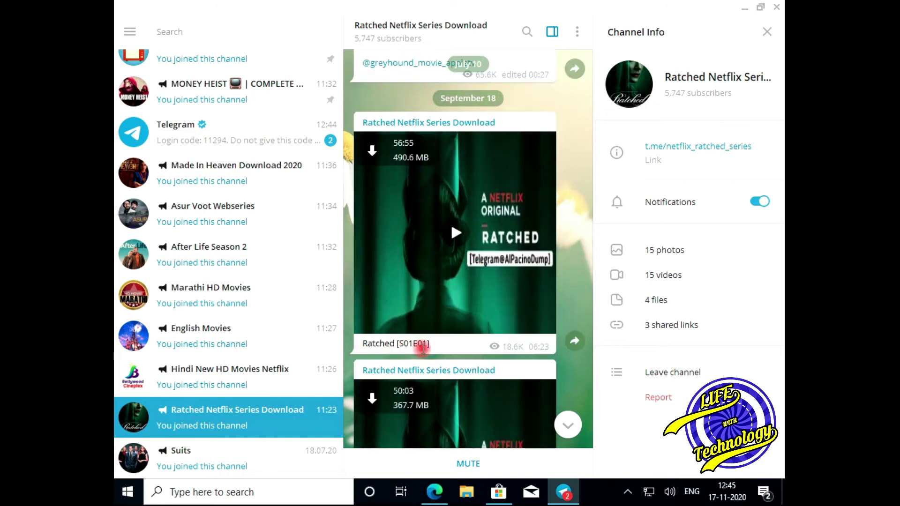
pyautogui.click(372, 152)
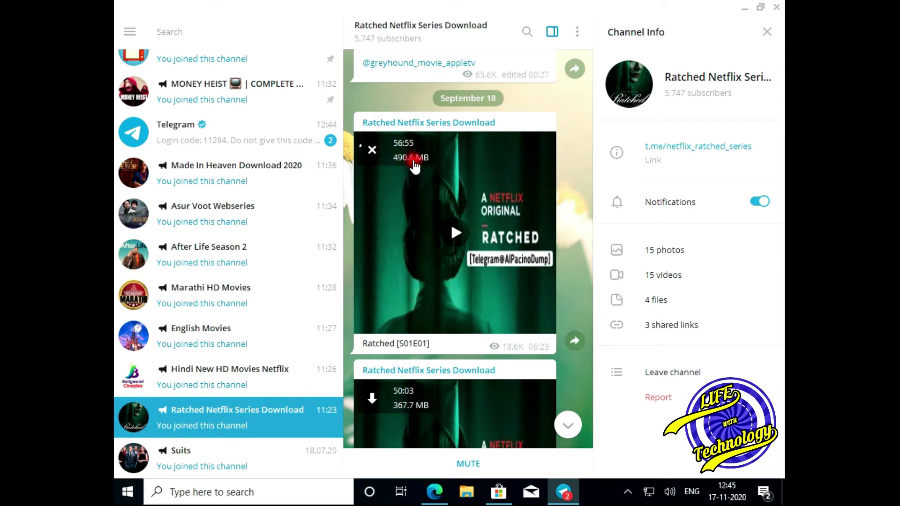
pyautogui.scroll(2, 256, 147)
pyautogui.scroll(2, 257, 148)
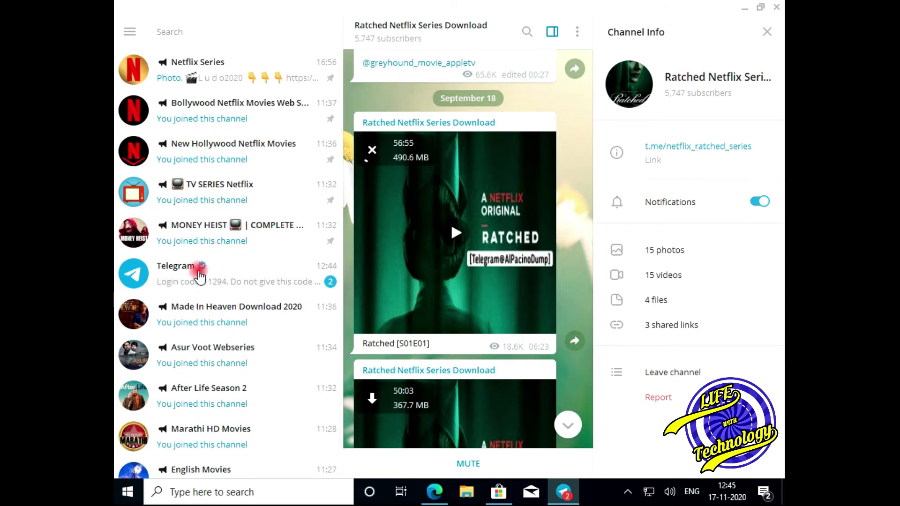
# Check other channels, open Made In Heaven Download 2020, and download its S01e01.mkv.
pyautogui.click(211, 235)
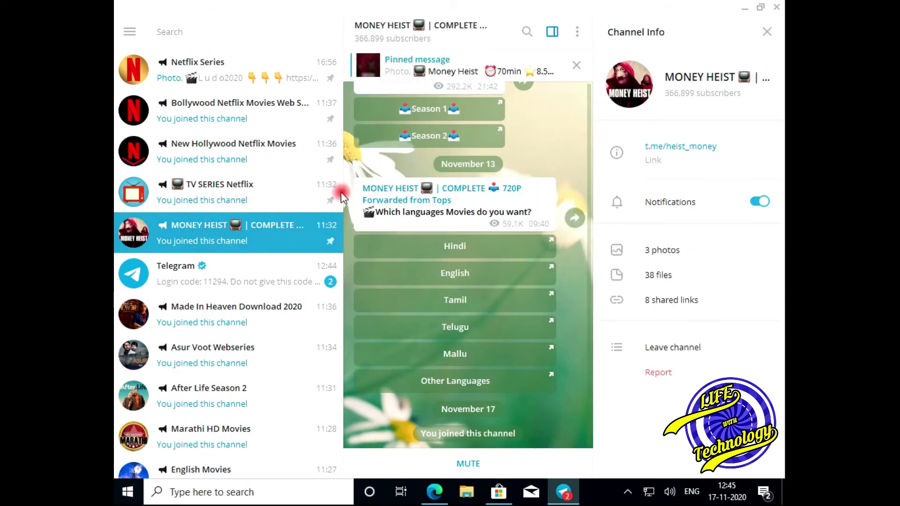
pyautogui.click(247, 191)
pyautogui.click(305, 316)
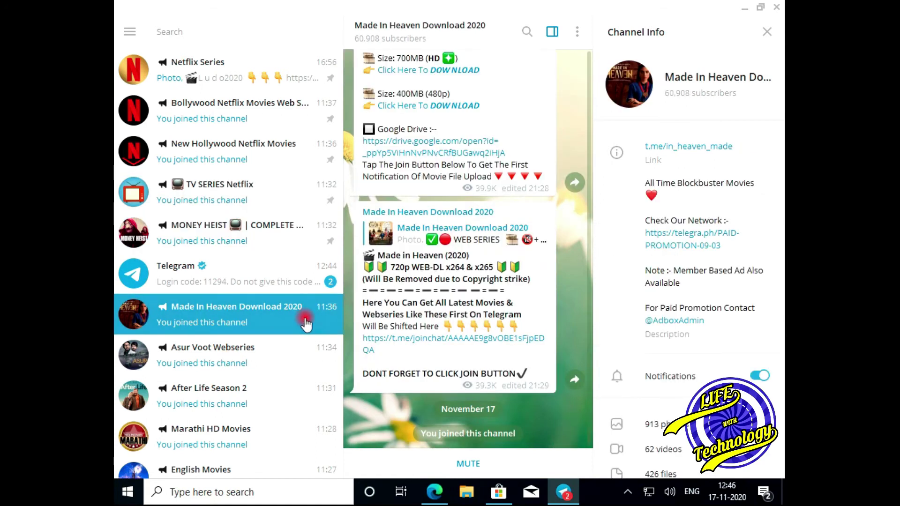
pyautogui.scroll(5, 458, 270)
pyautogui.scroll(5, 451, 295)
pyautogui.scroll(3, 436, 316)
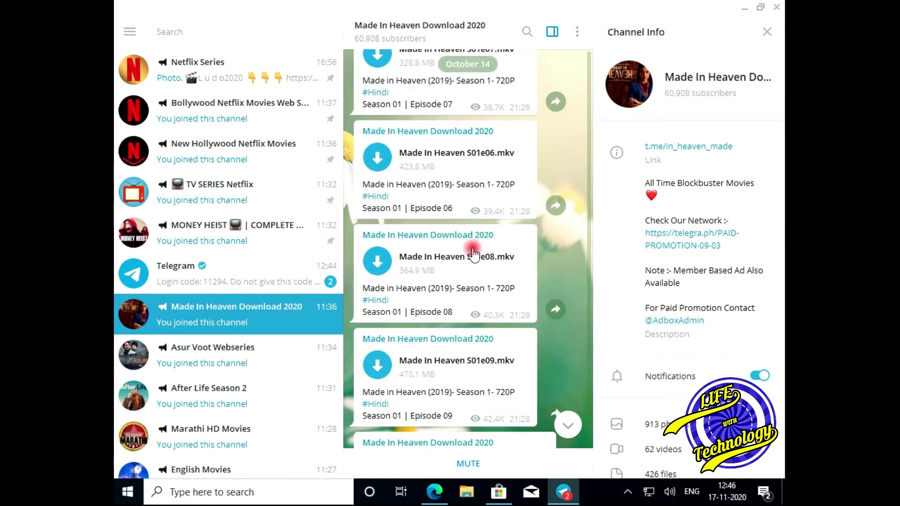
pyautogui.scroll(3, 422, 336)
pyautogui.scroll(3, 423, 336)
pyautogui.scroll(5, 422, 336)
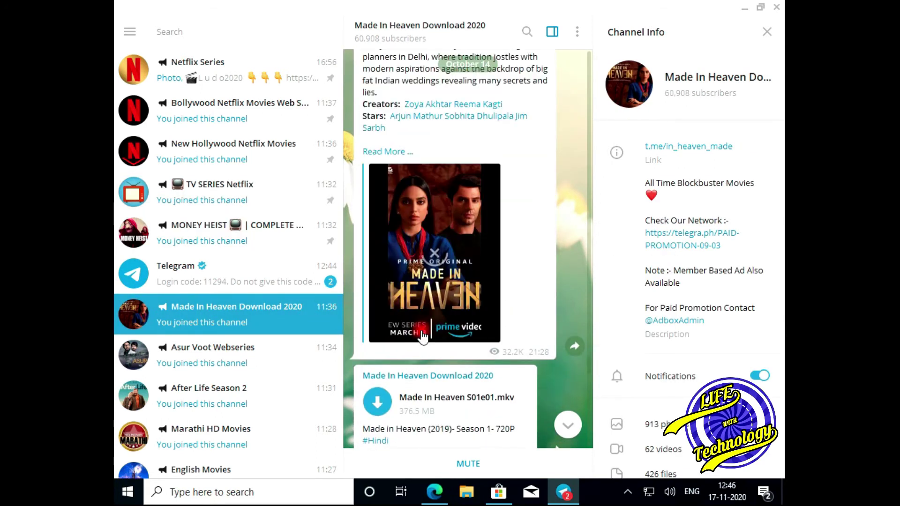
pyautogui.scroll(-1, 423, 394)
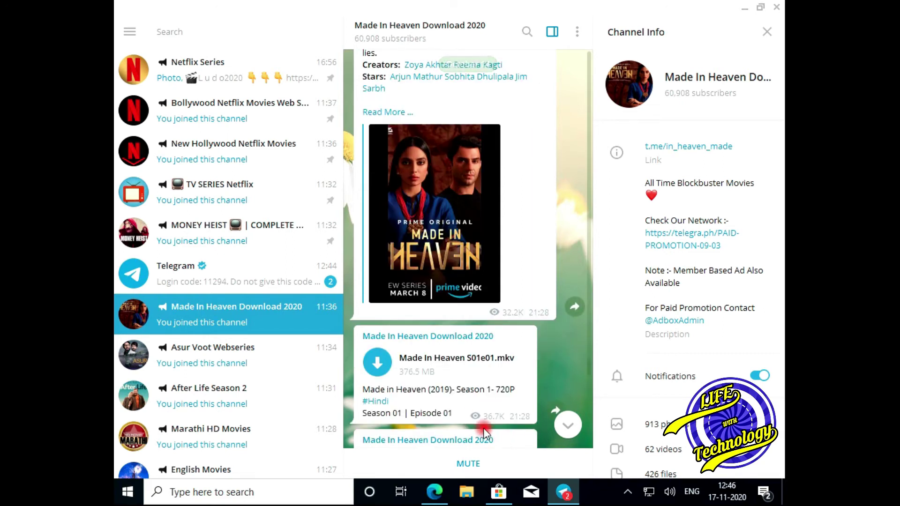
pyautogui.click(378, 364)
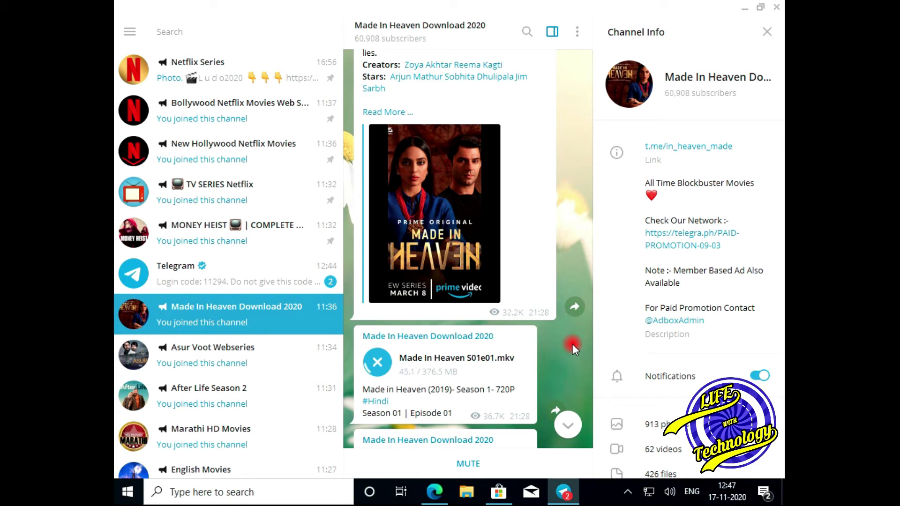
pyautogui.scroll(-1, 572, 343)
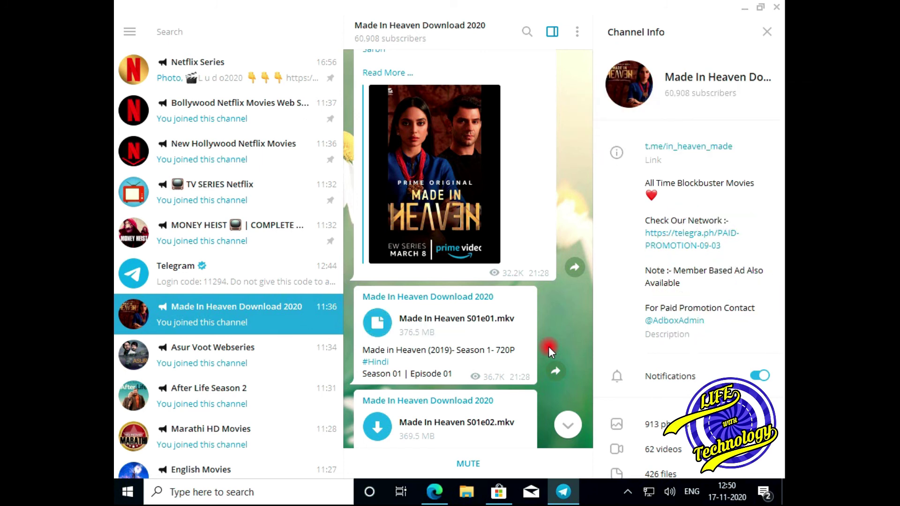
# After the 376.5 MB download completes, right-click Made In Heaven S01e01.mkv for its options.
pyautogui.rightClick(382, 323)
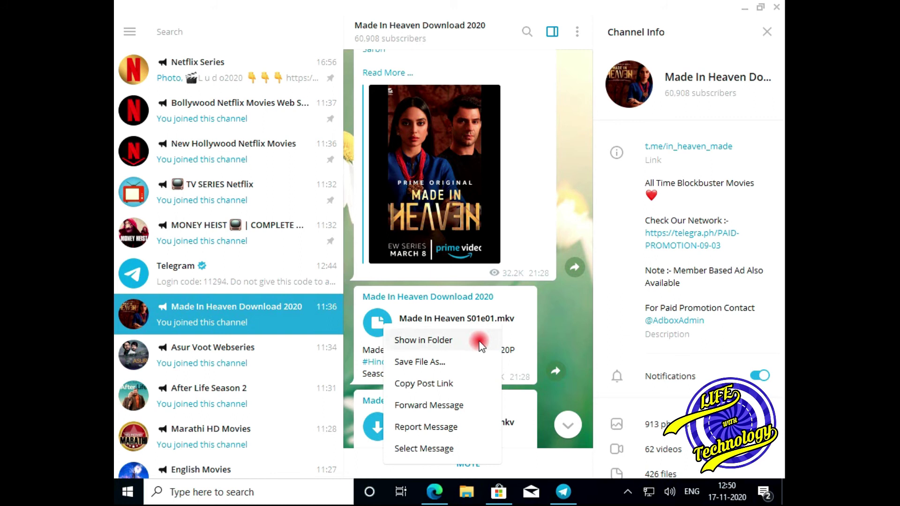
# Show Made In Heaven S01e01 in its folder and play it with VLC media player.
pyautogui.click(436, 341)
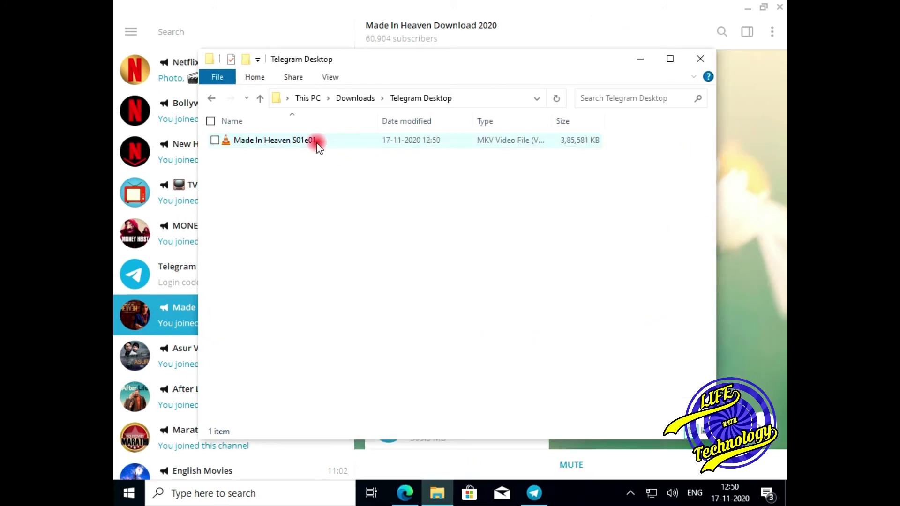
pyautogui.click(318, 145)
pyautogui.rightClick(317, 146)
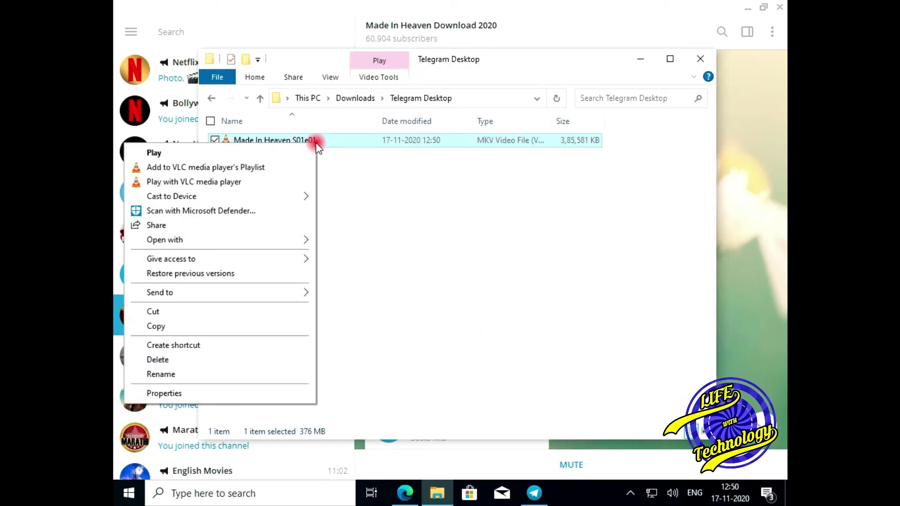
pyautogui.click(263, 181)
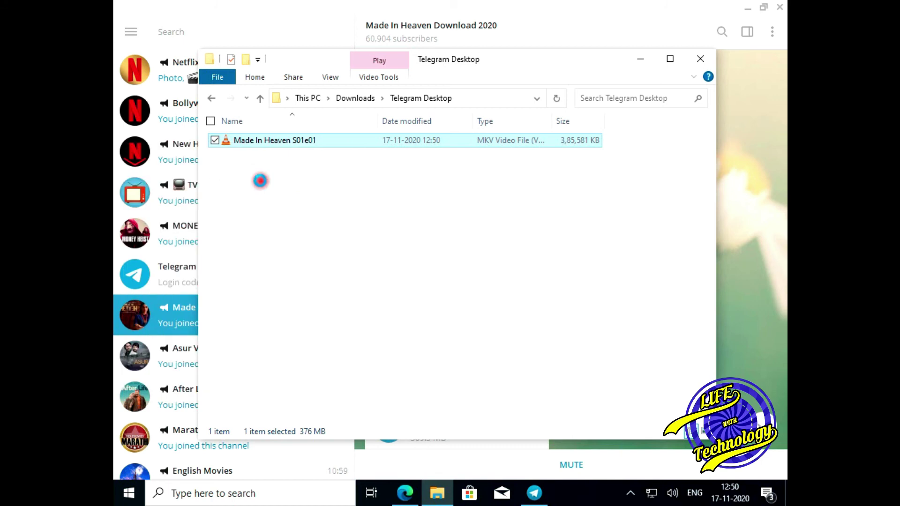